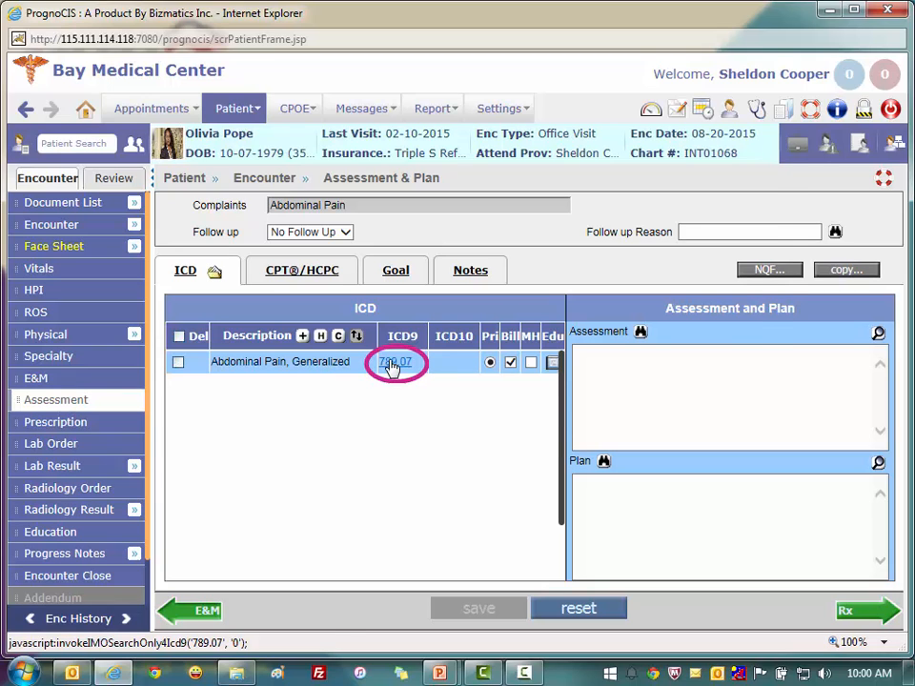
Step: Look up the ICD-10 matches for ICD-9 code 789.07 and filter the standard list by the keyword "cramp"
click(391, 364)
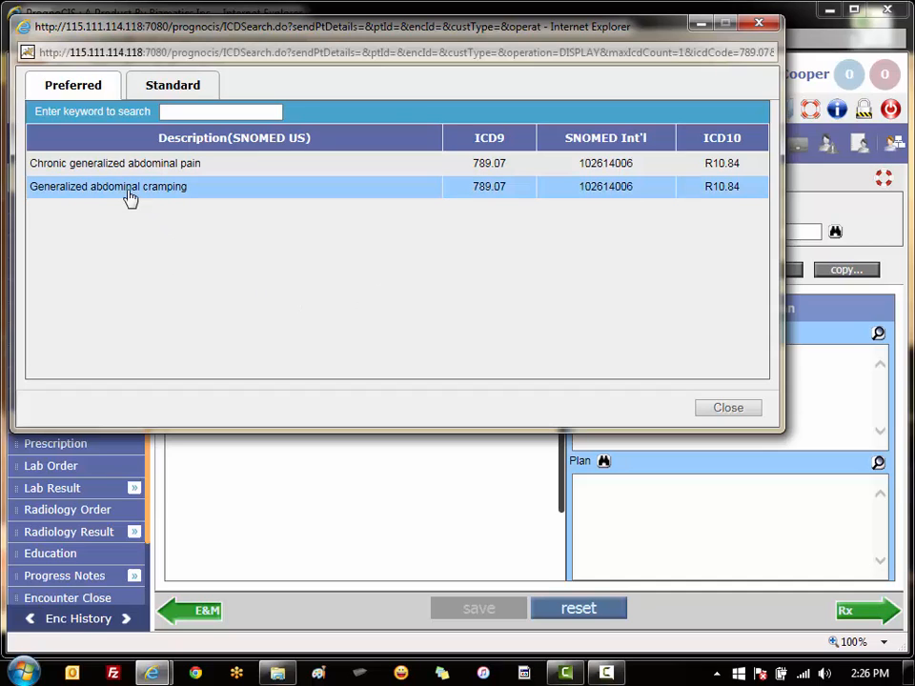
click(167, 88)
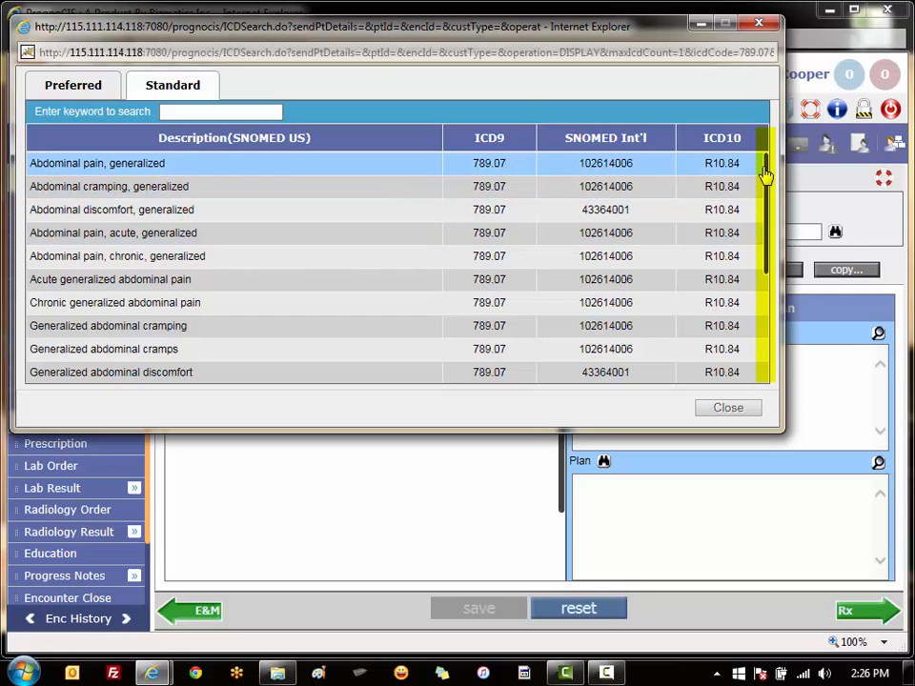
drag(769, 177, 758, 145)
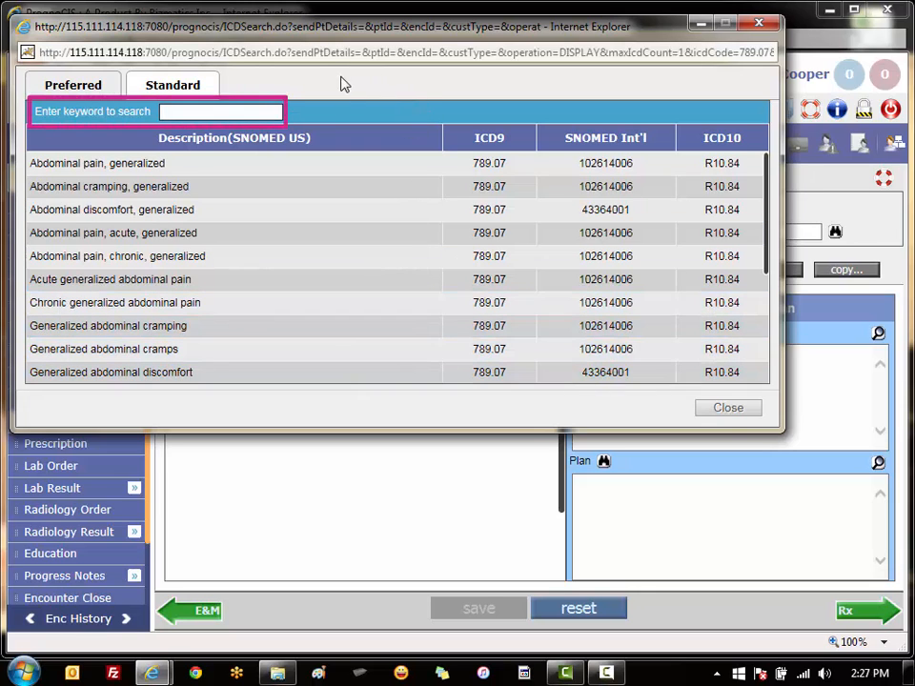
click(198, 109)
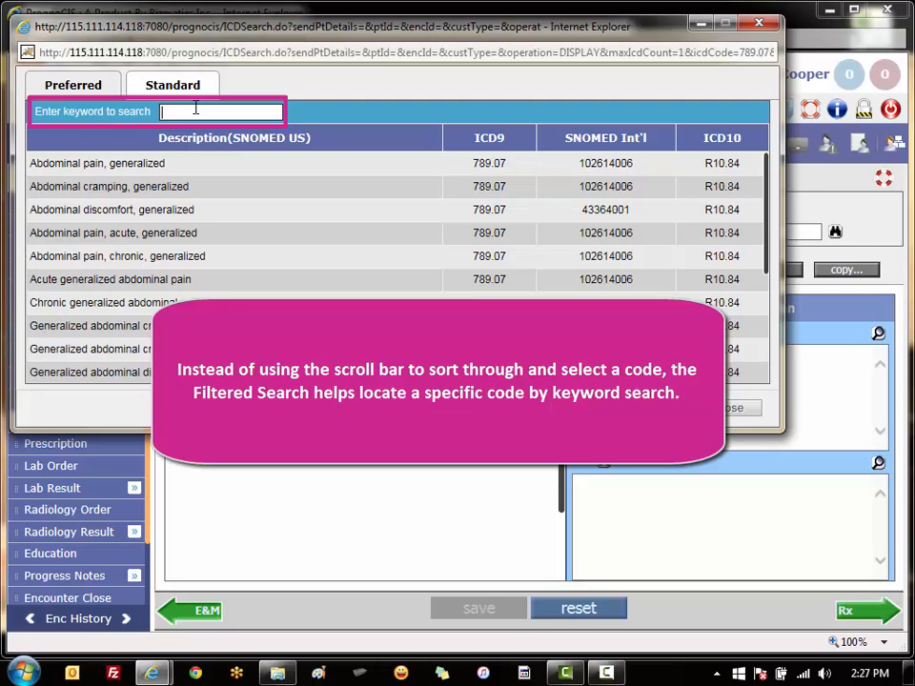
text(cramp)
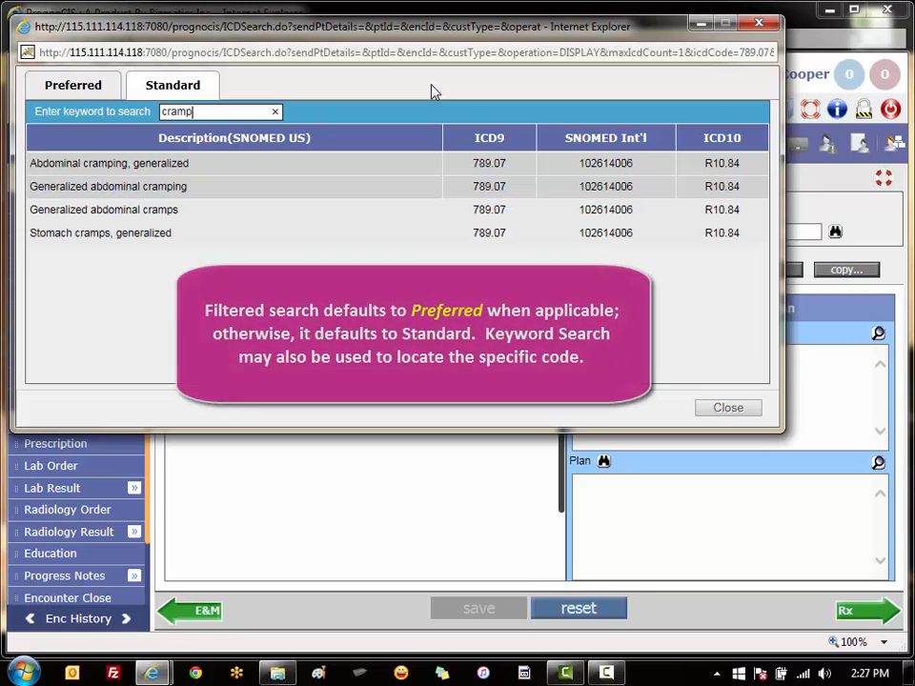
Step: Compare the preferred matches with the filtered standard matches, and clear the "cramp" keyword
click(82, 86)
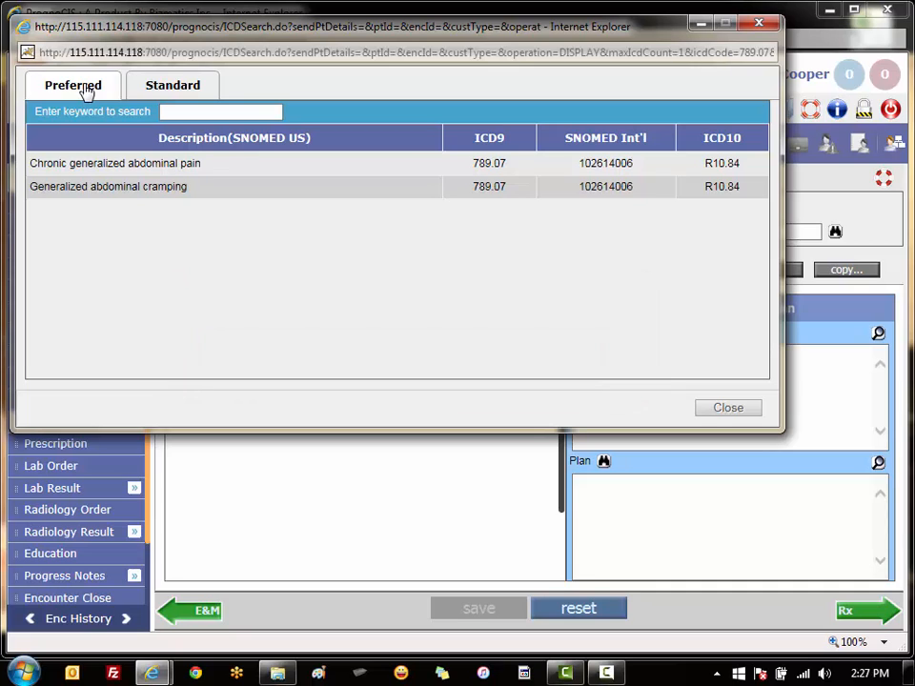
click(164, 86)
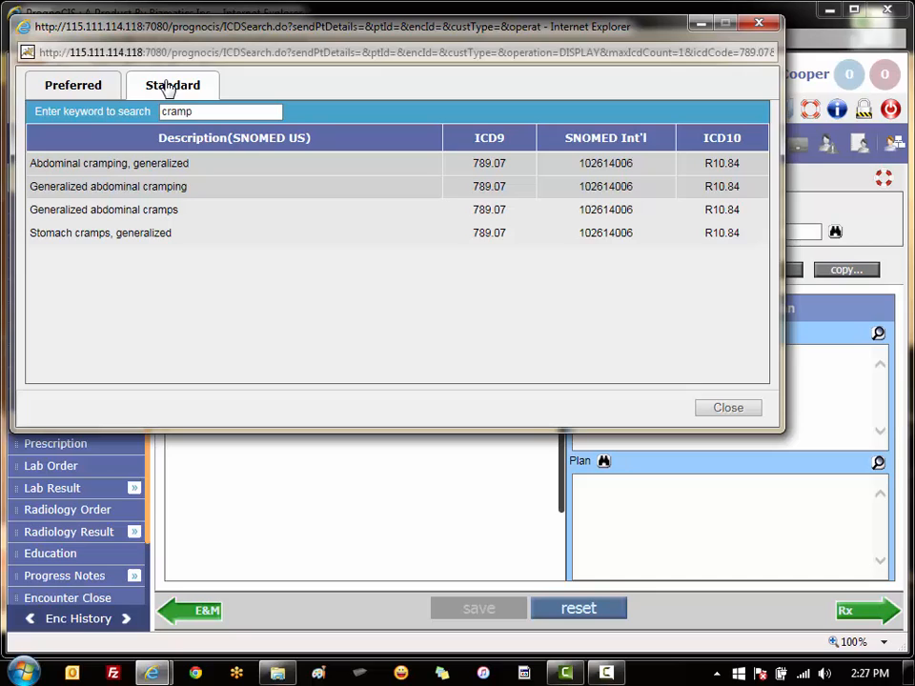
double_click(205, 116)
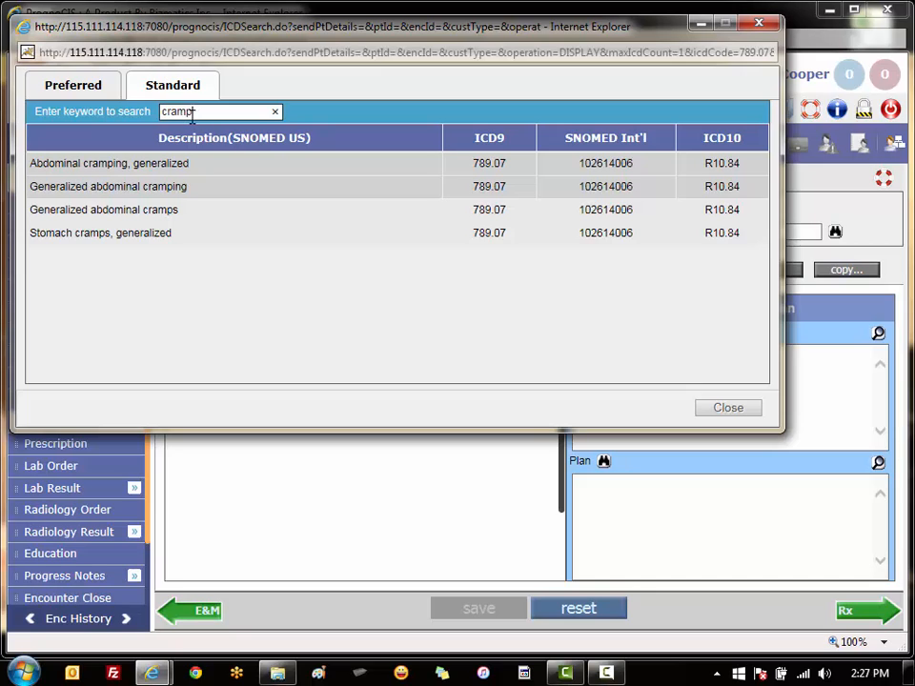
key(BackSpace)
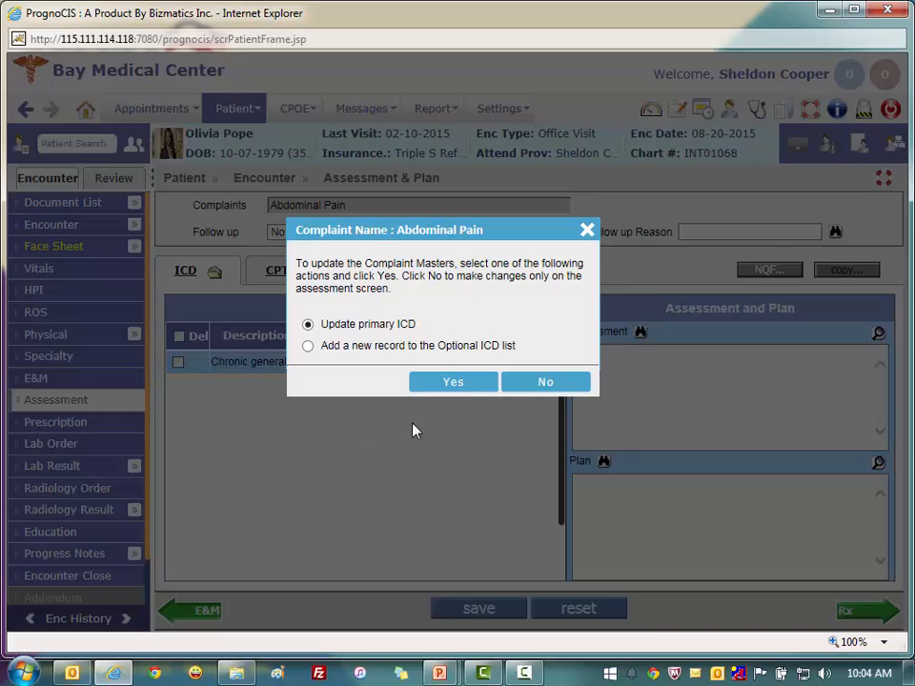
Step: Update the Abdominal Pain complaint's primary ICD to the chronic generalized abdominal pain code and save the assessment
click(451, 383)
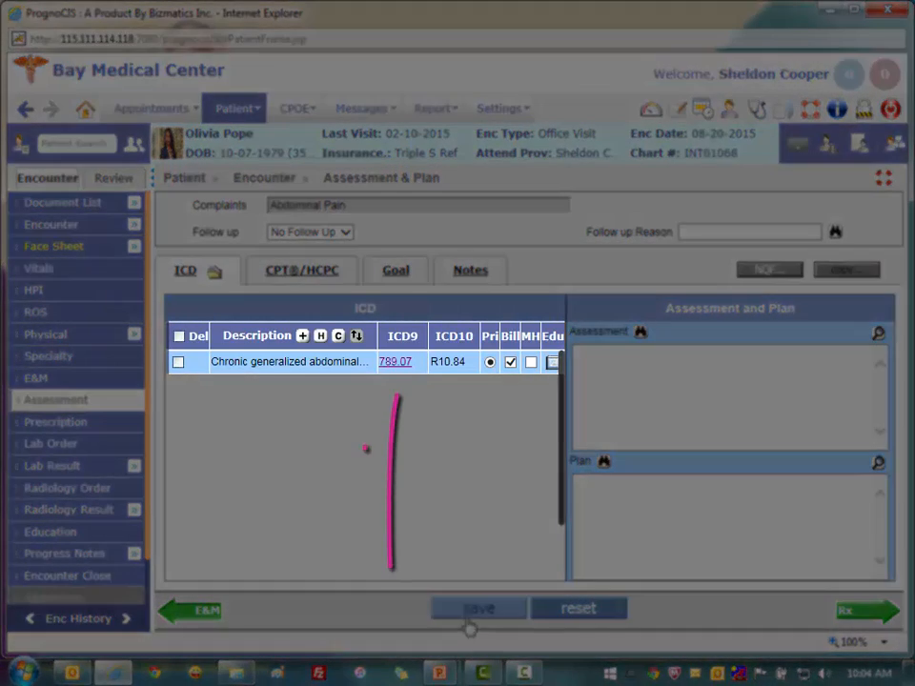
click(472, 611)
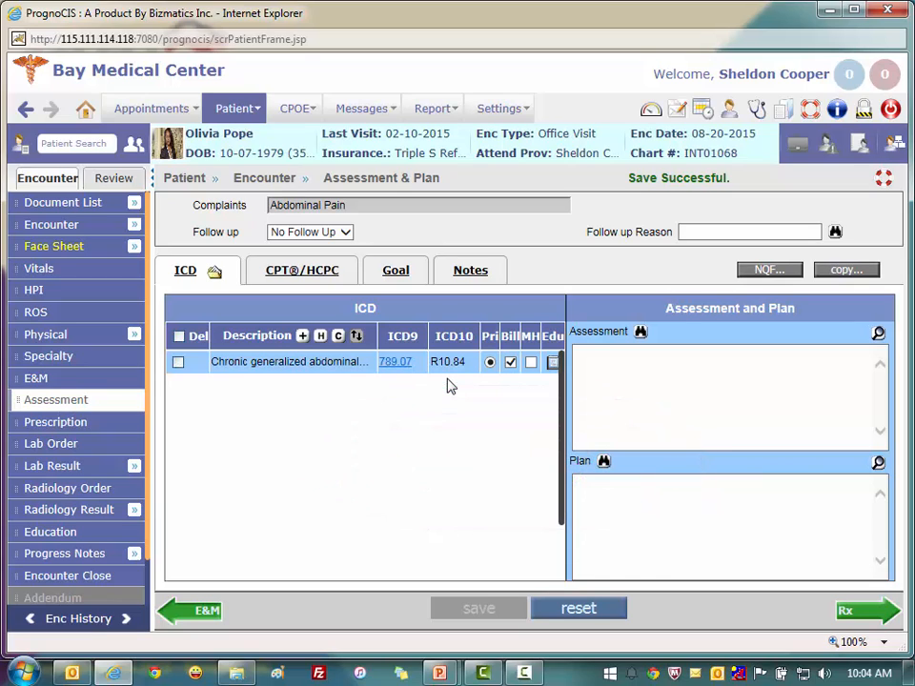
Step: Remap diagnosis 789.07 to "Generalized abdominal cramping" and add it as a new record to the complaint's Optional ICD list
click(397, 365)
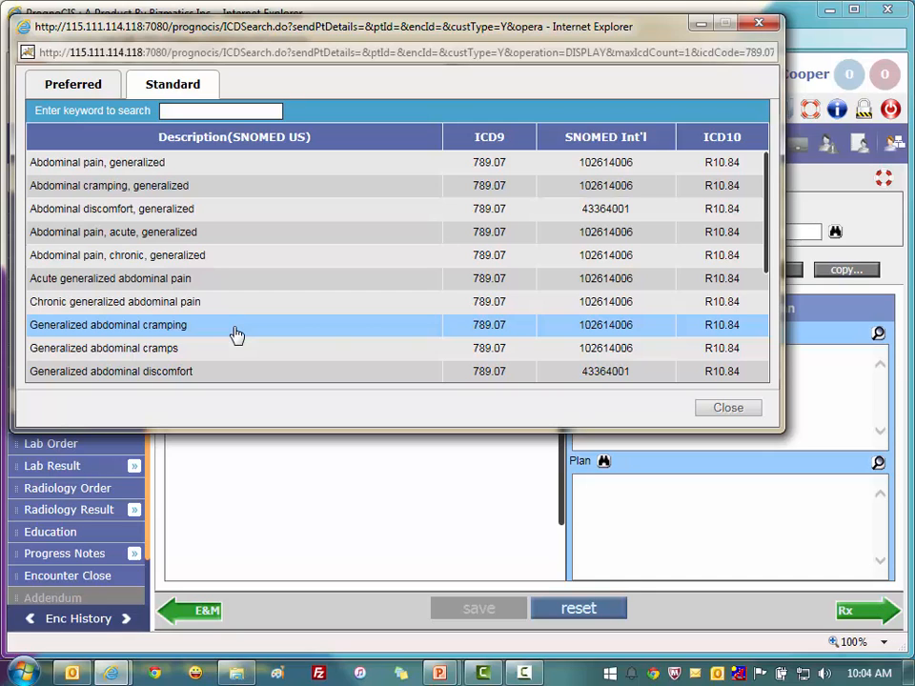
click(236, 328)
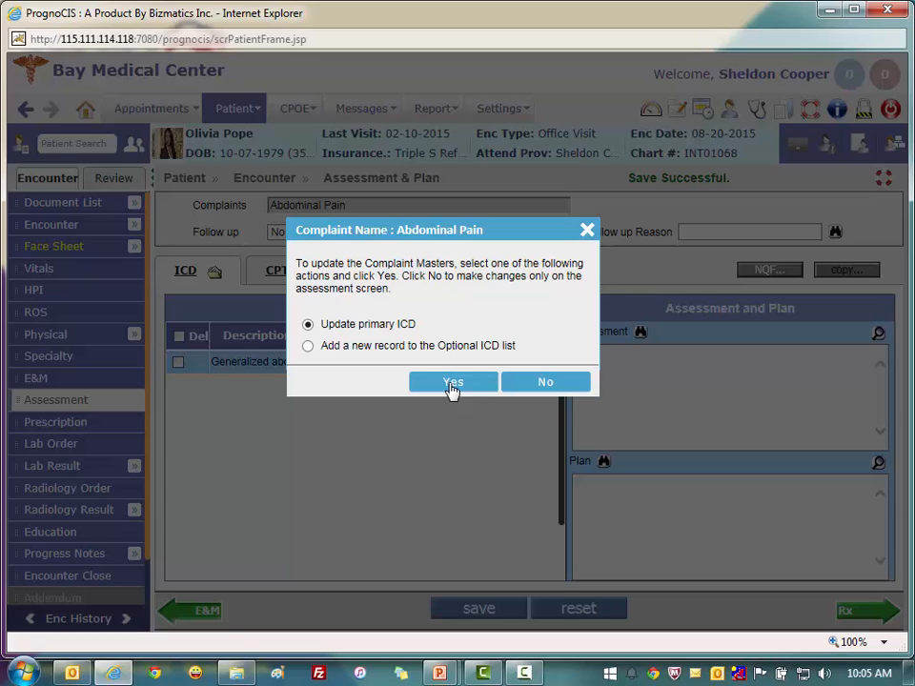
click(308, 346)
click(453, 385)
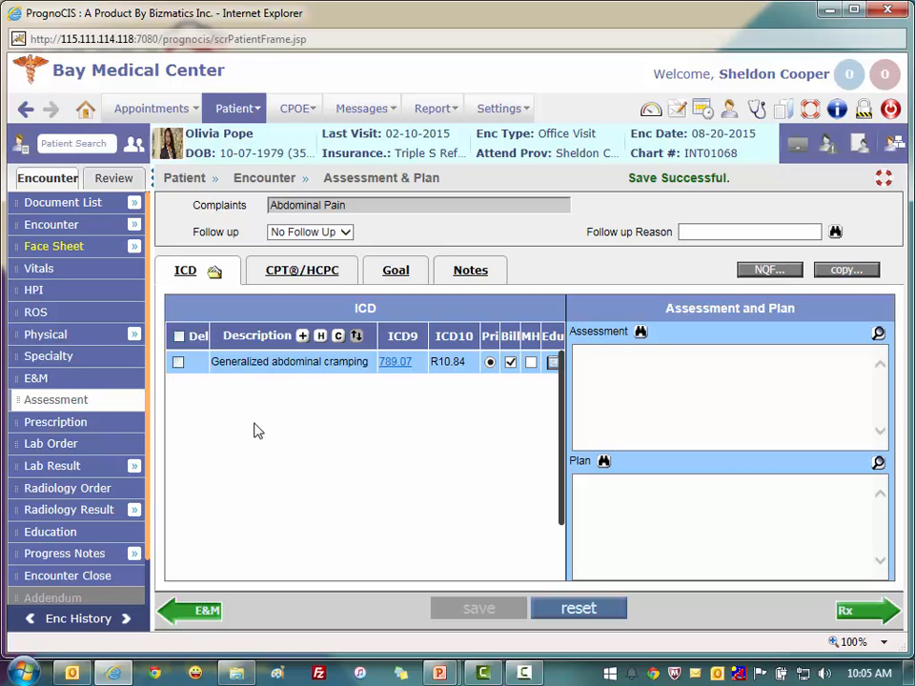
Step: Open the problem code search from the assessment and view the custom and standard code lists
click(302, 339)
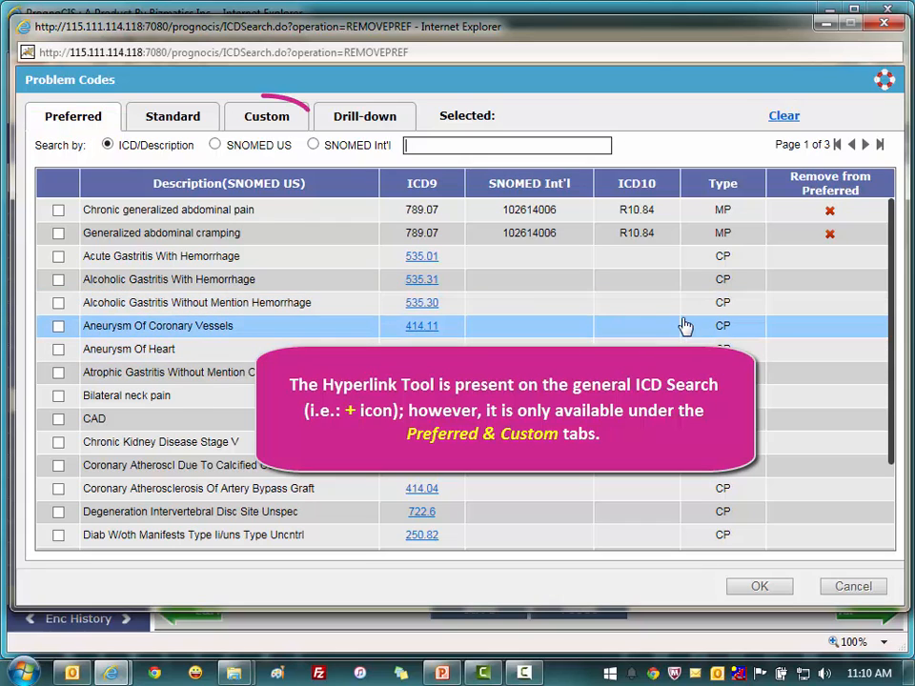
click(269, 118)
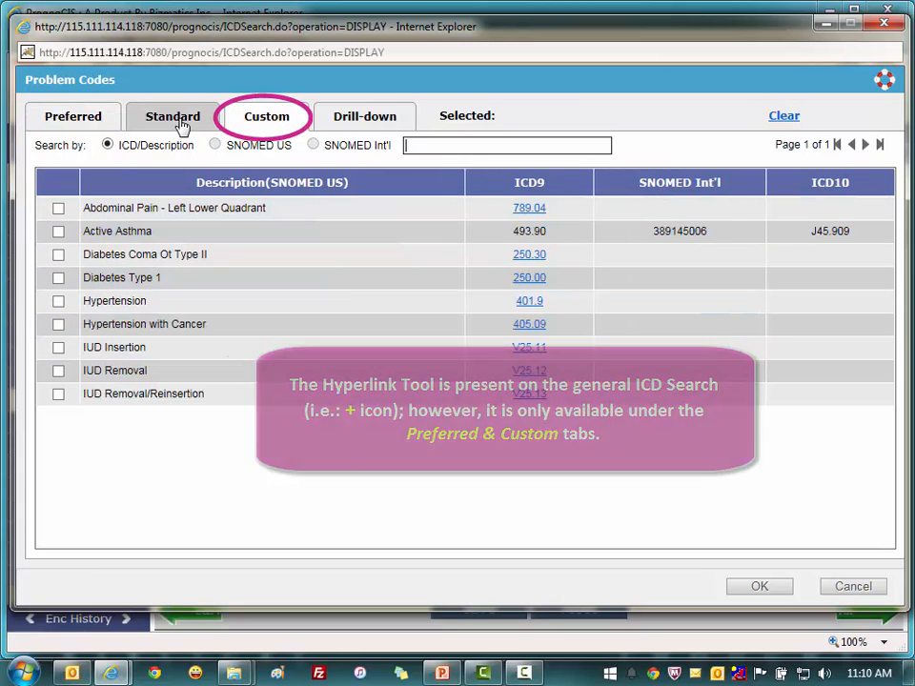
click(181, 124)
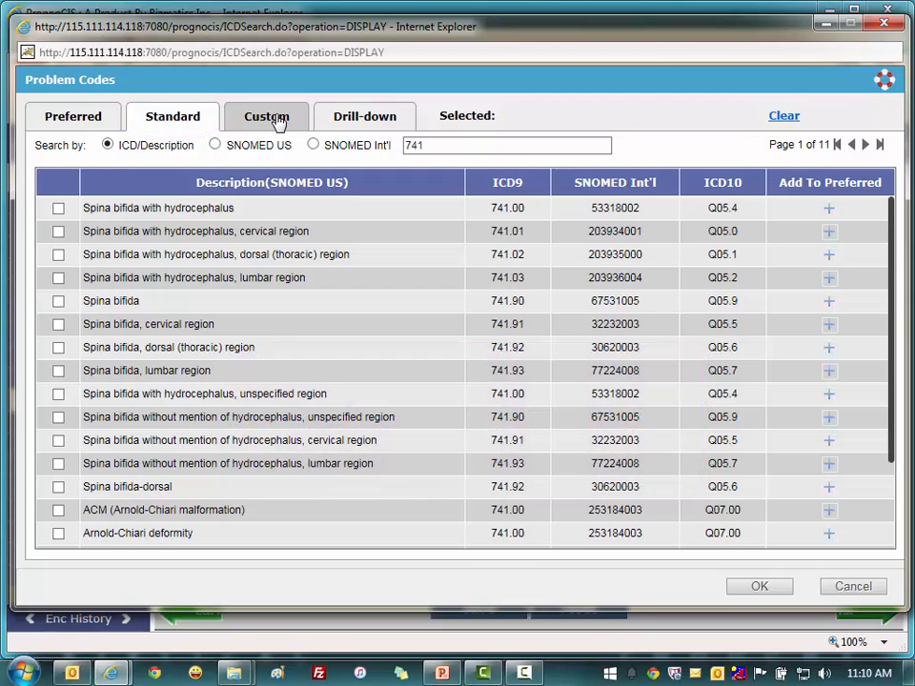
Step: Map the custom Hypertension code 401.9 to "Asymptomatic systolic hypertension in pediatric patient"
click(272, 119)
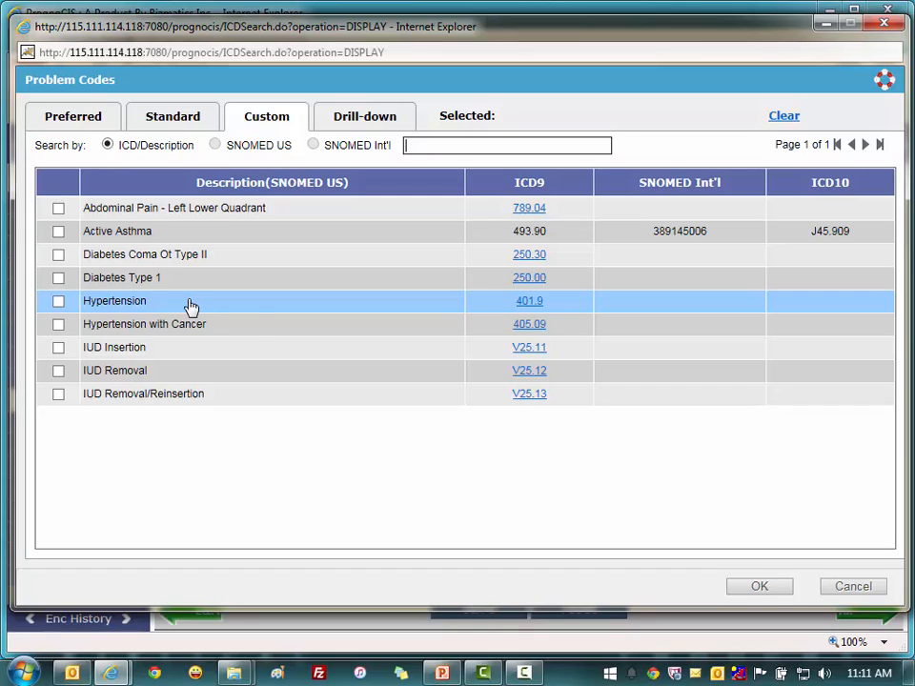
click(530, 303)
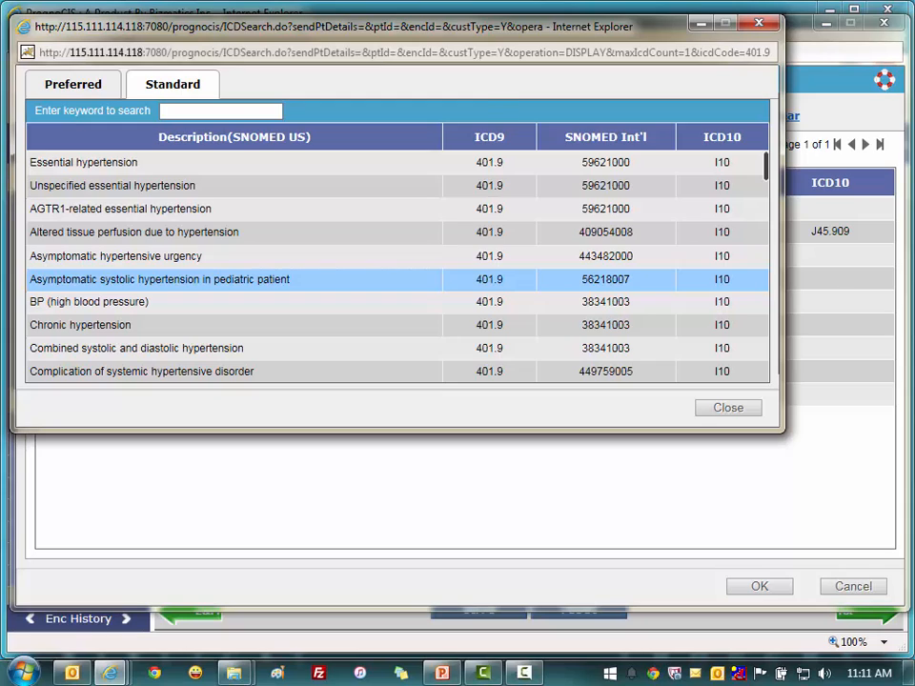
click(276, 280)
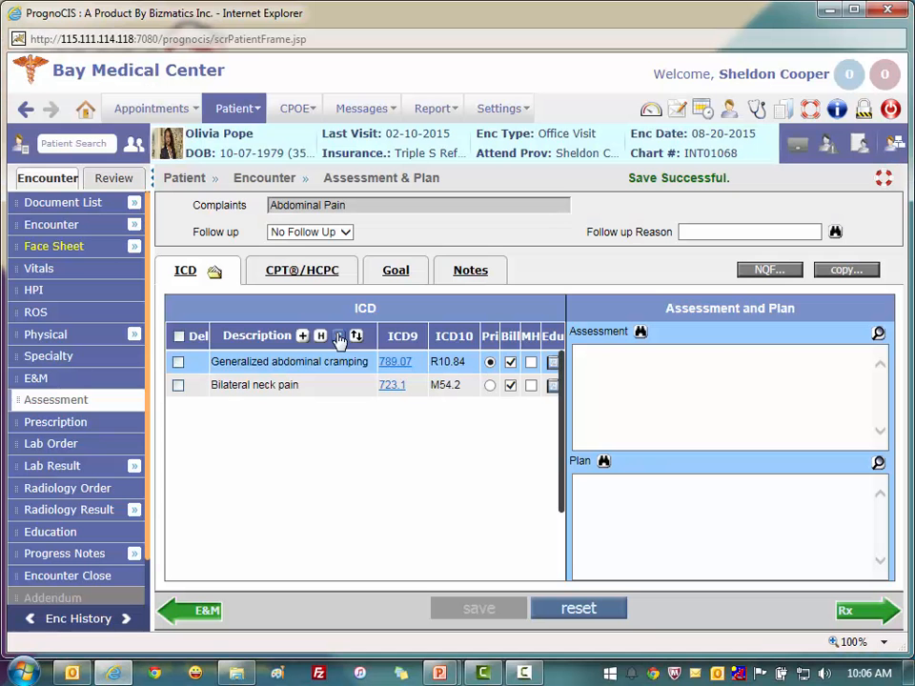
Step: Review the ICD codes assigned to the Abdominal Pain complaint and close the list without assigning any
click(338, 337)
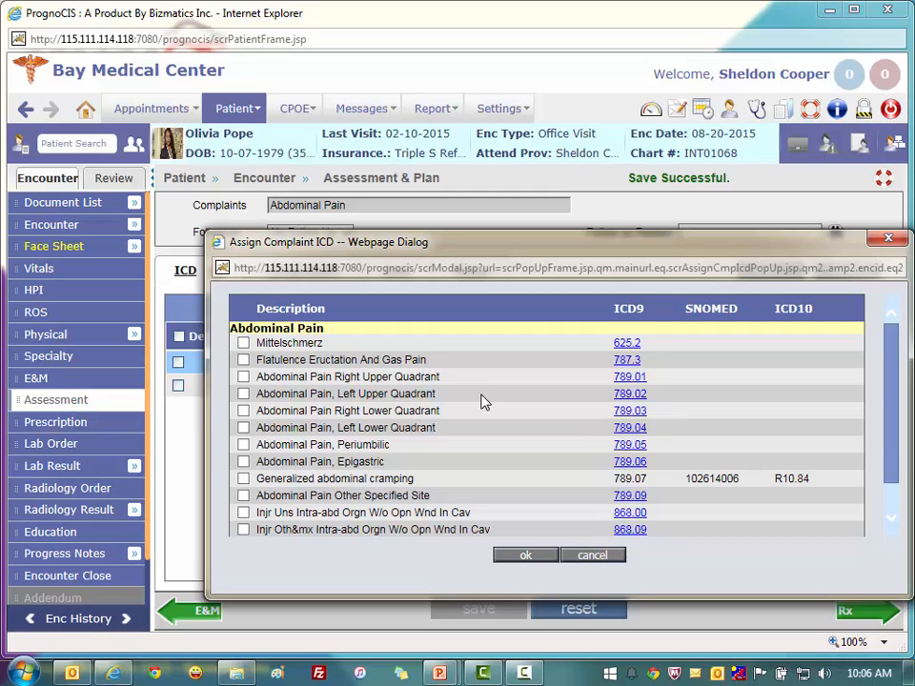
click(885, 238)
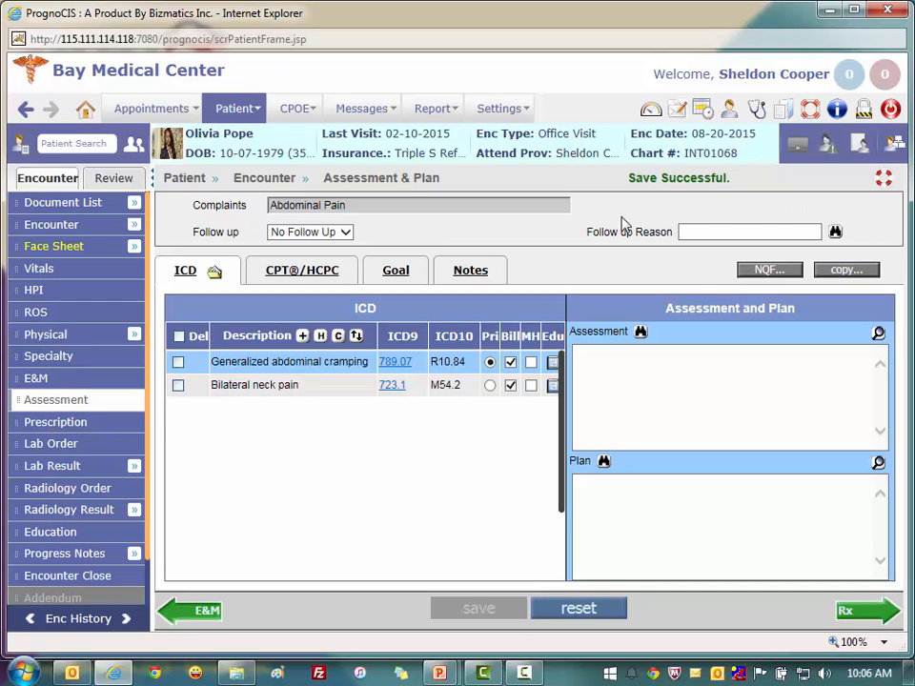
Step: Open Past Medical History from the patient's Face Sheet
click(54, 247)
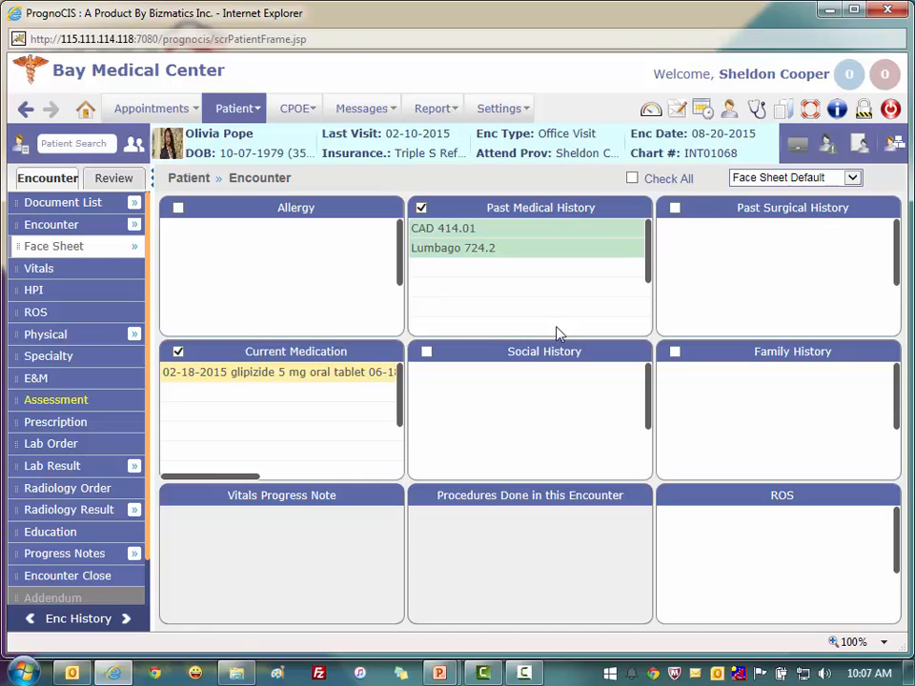
click(543, 209)
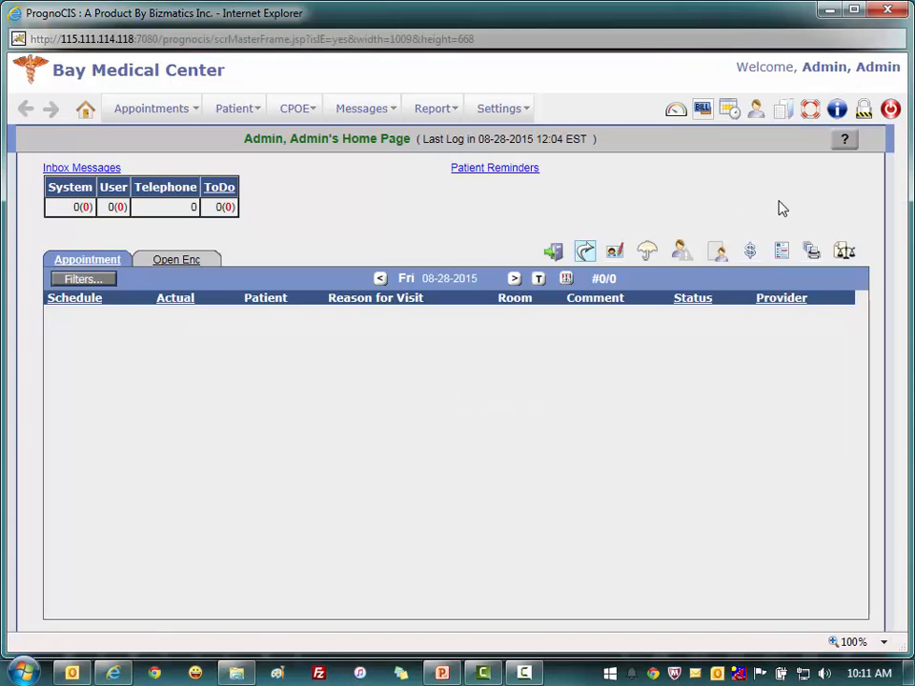
Step: Switch to the billing module and open the self-pay claim for 100.00 dated 09-27-2013 for editing
click(701, 111)
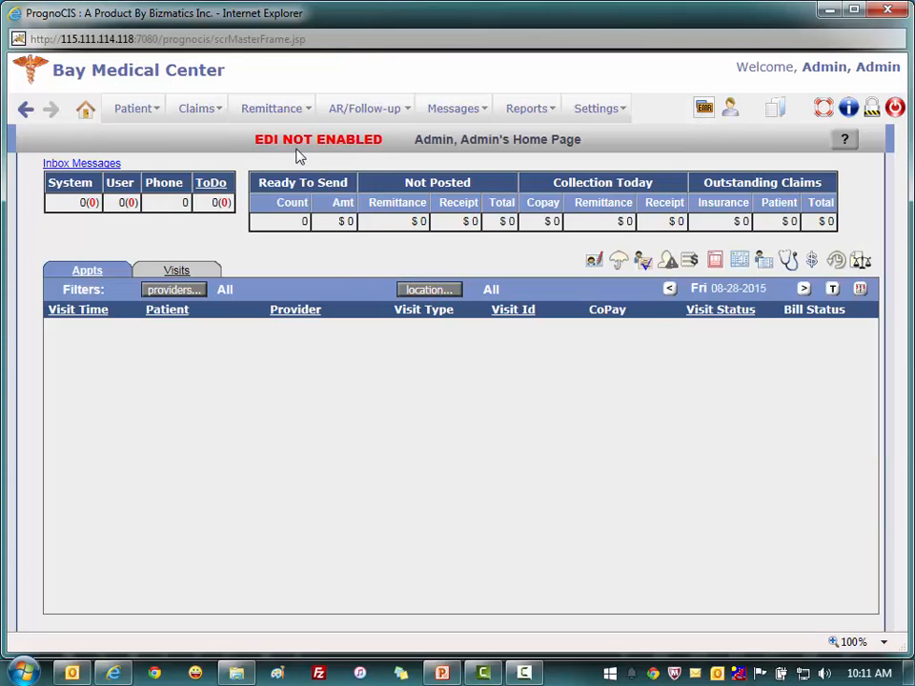
mouse_move(220, 111)
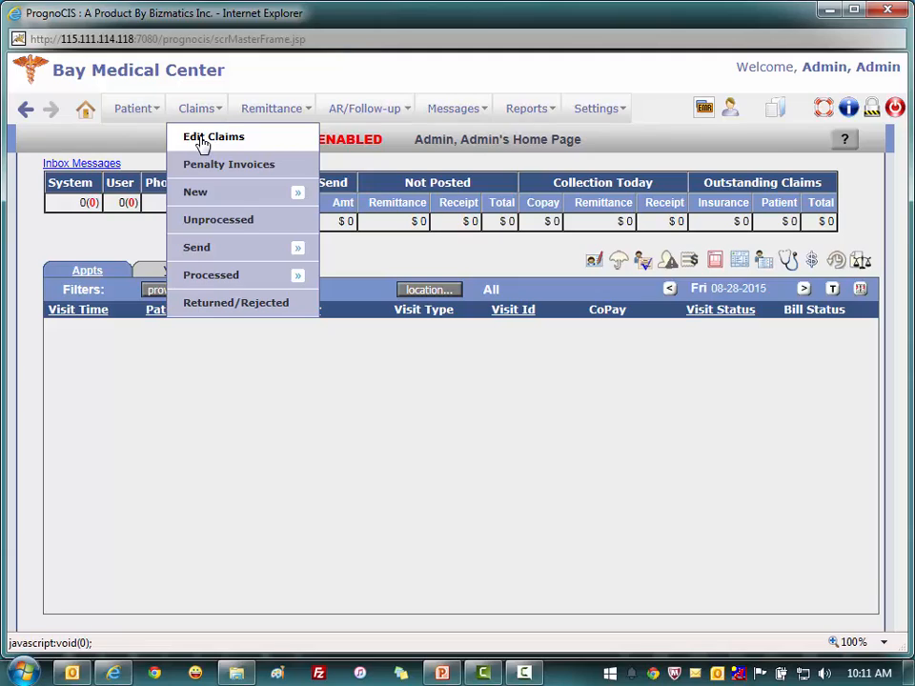
click(202, 141)
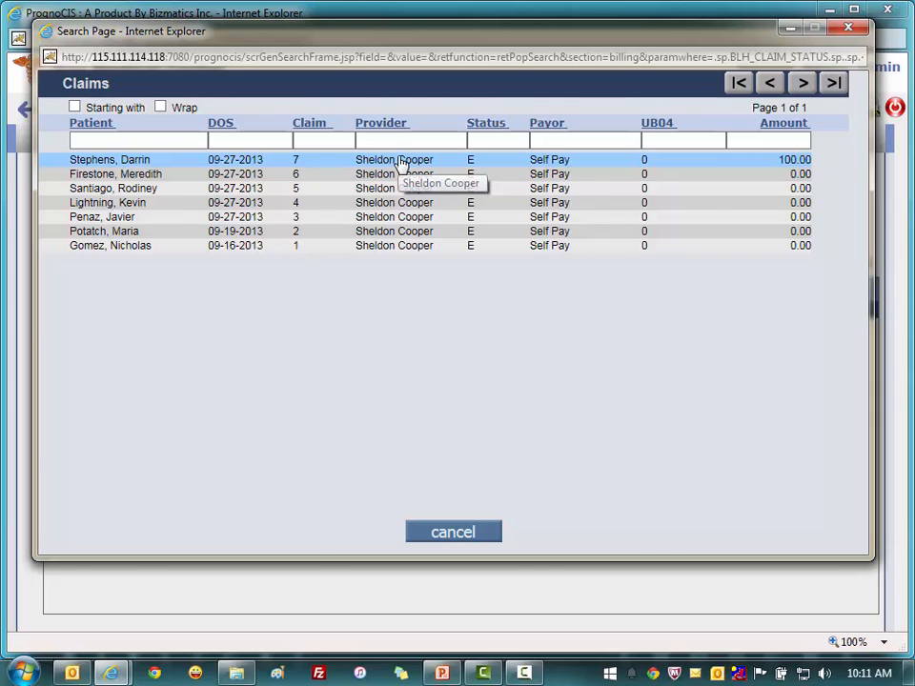
click(401, 161)
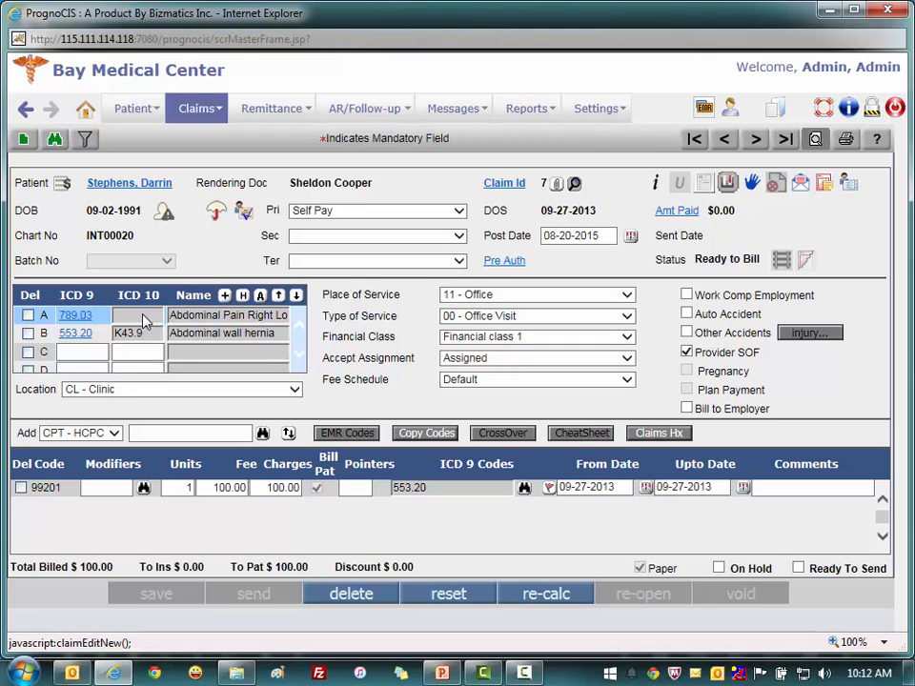
Step: Map the claim's ICD-9 code 789.03 to "Abdominal discomfort, bilateral lower quadrant" and save the claim
click(74, 318)
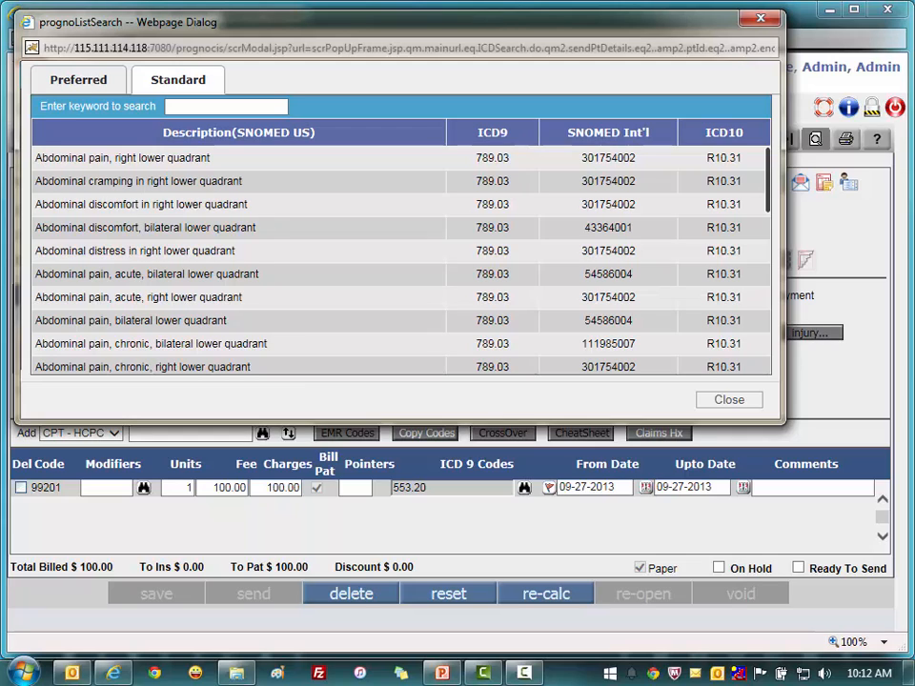
click(204, 226)
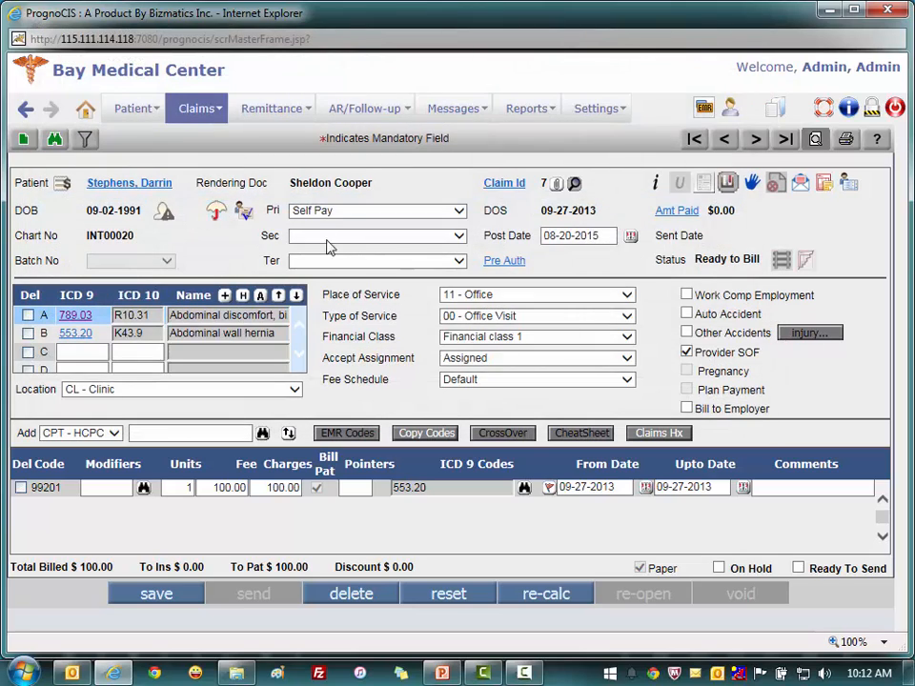
click(156, 594)
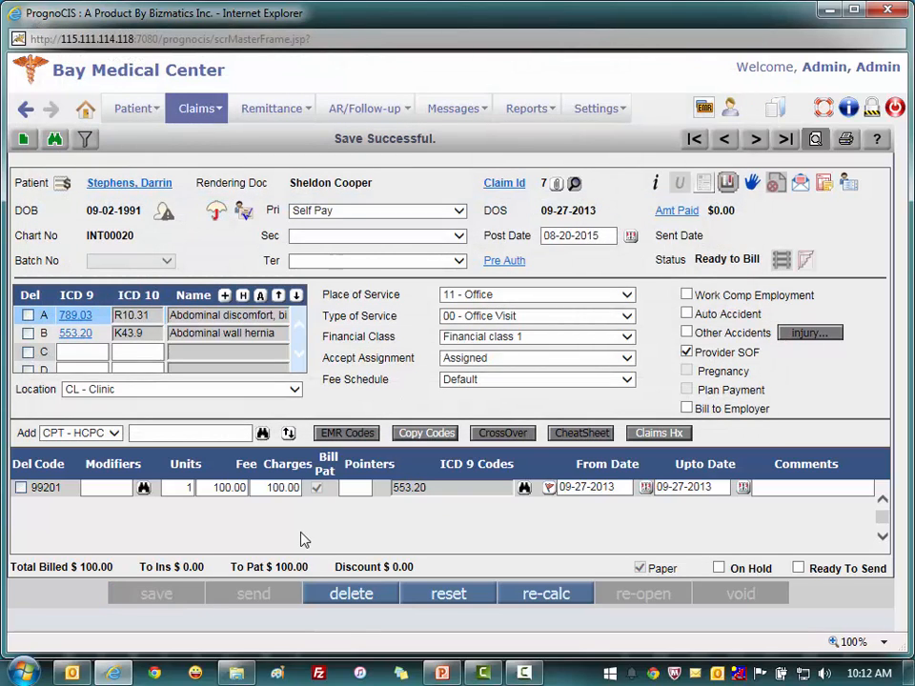